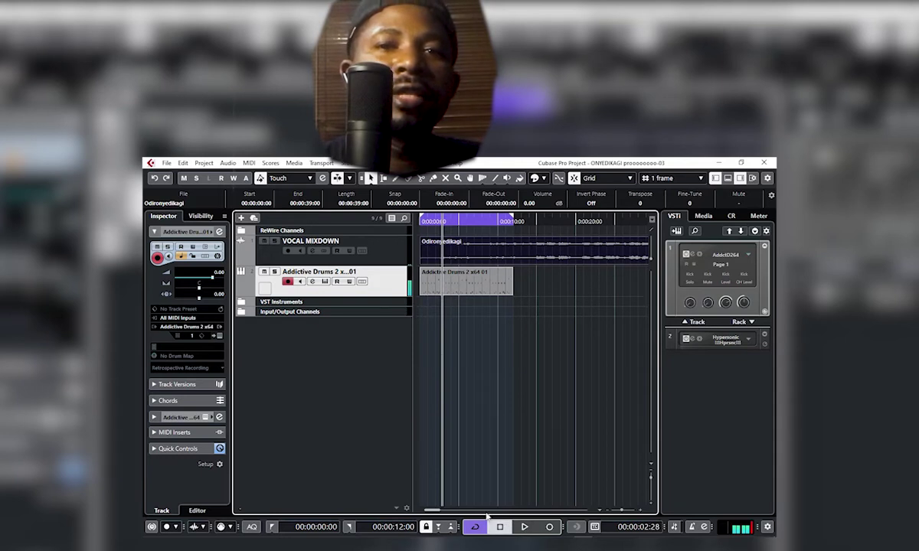
# Stop playback at the project start and select the Addictive Drums 2 x64 01 MIDI part
pyautogui.click(501, 526)
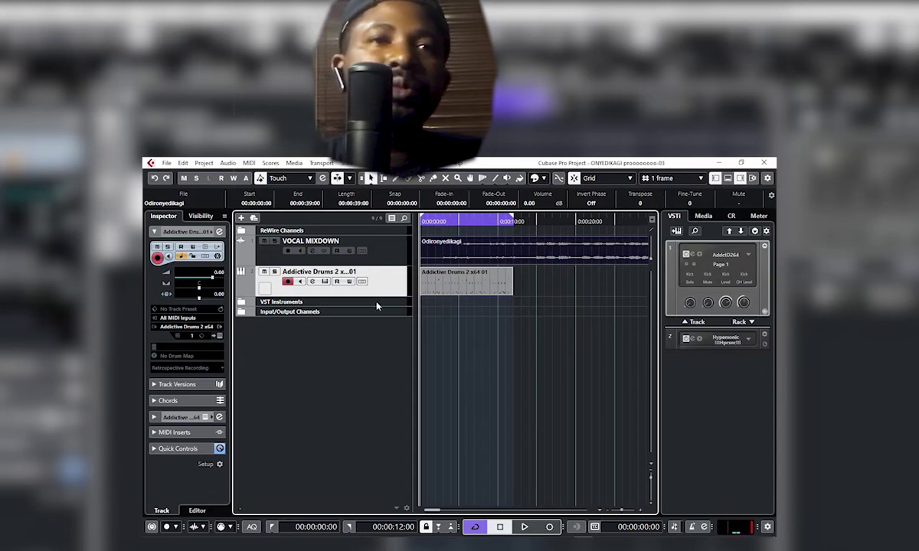
pyautogui.click(462, 288)
pyautogui.click(454, 356)
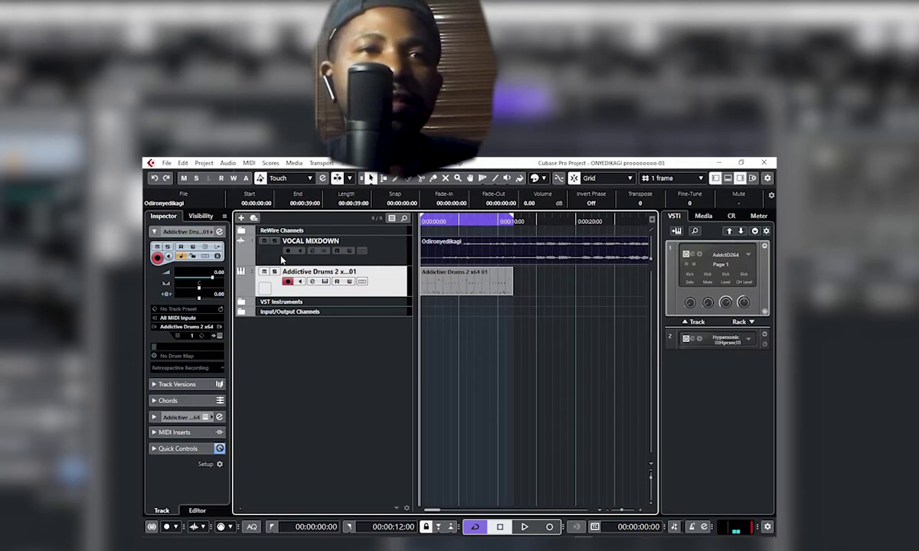
pyautogui.click(396, 261)
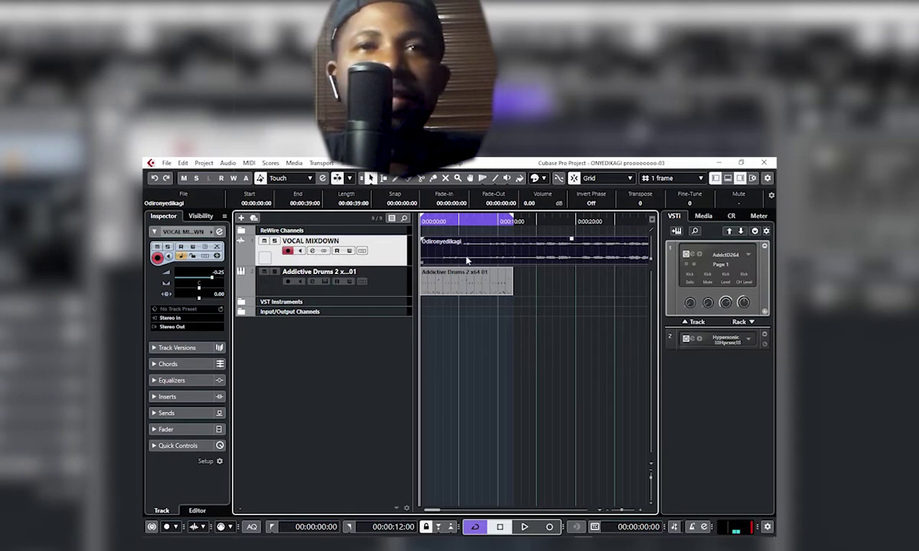
pyautogui.click(372, 290)
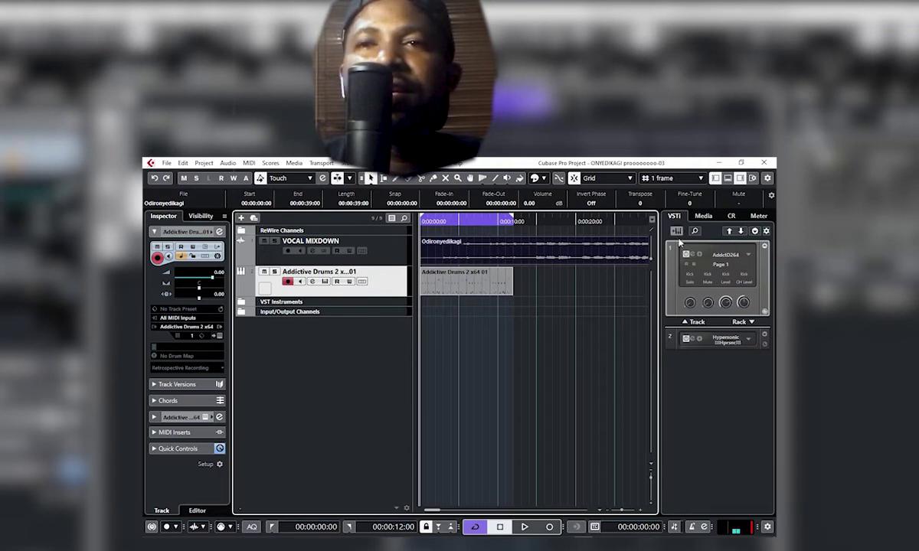
# In the VSTi rack, activate the AddictD264 Kick, Snare and HiHat [Mono] outputs
pyautogui.click(702, 216)
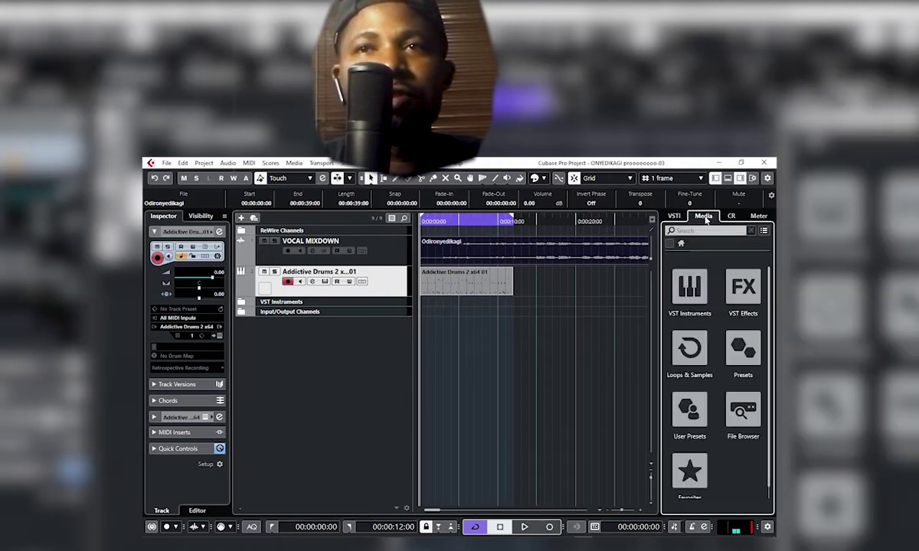
pyautogui.click(679, 217)
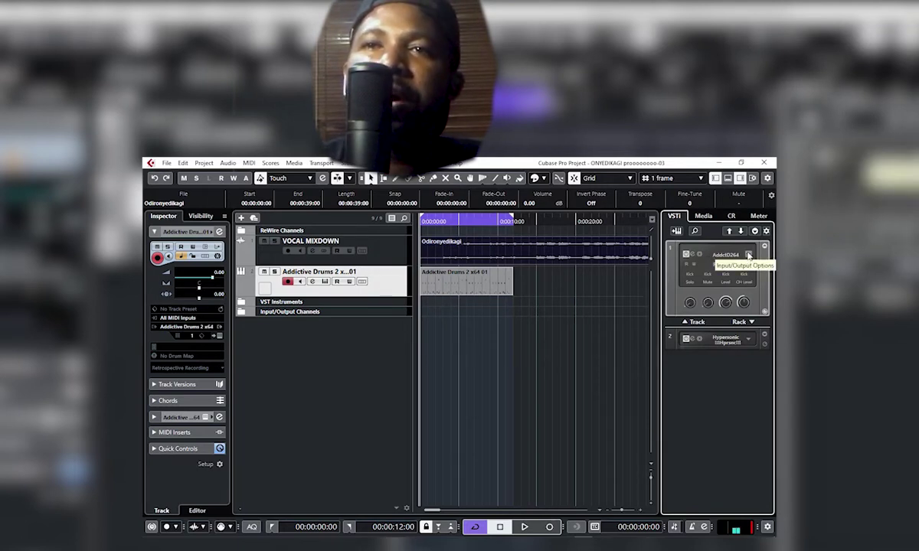
pyautogui.click(748, 255)
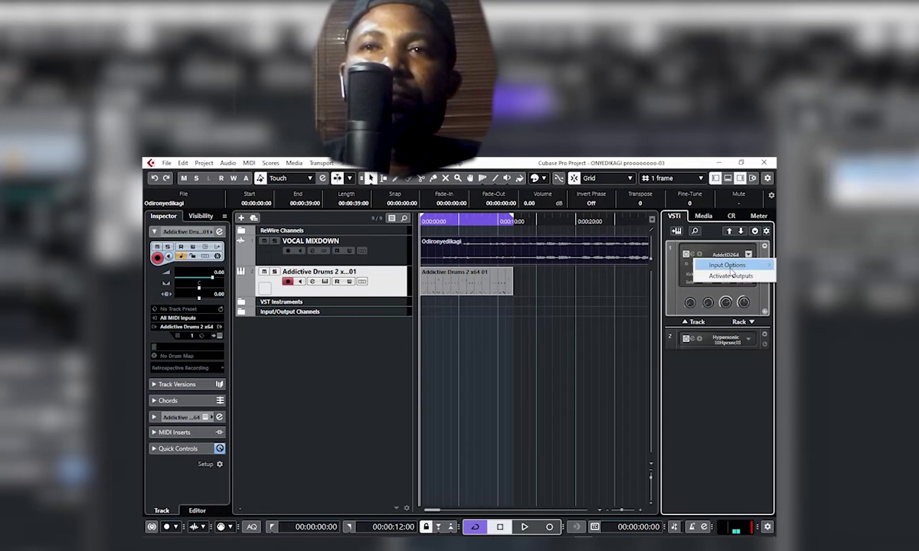
pyautogui.moveTo(731, 266)
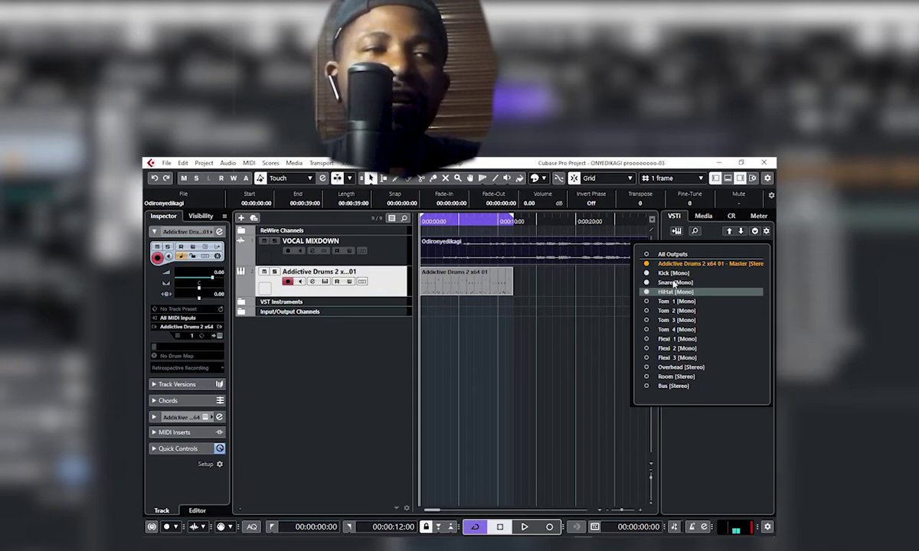
pyautogui.click(712, 407)
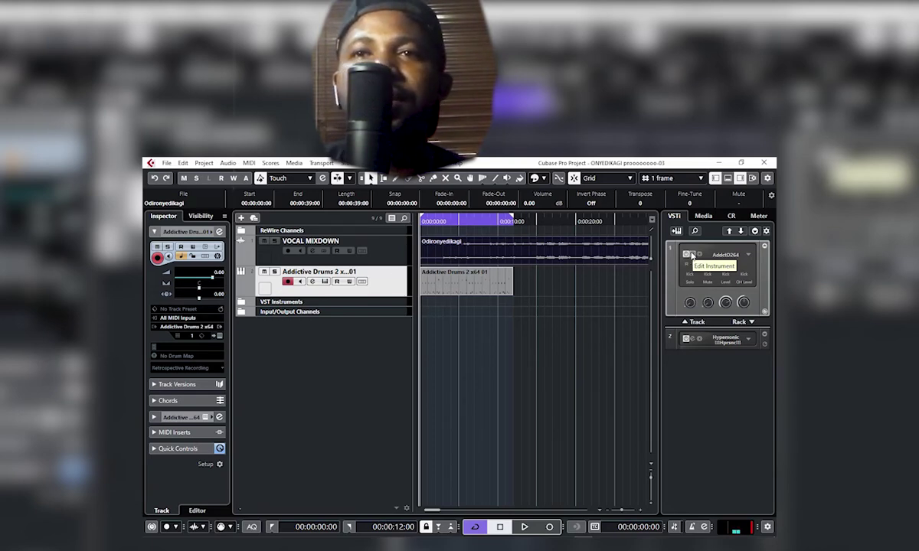
# Open the Addictive Drums 2 editor and route Kick, Snare, HiHat, Tom 1 and Tom 2 to Master
pyautogui.click(691, 257)
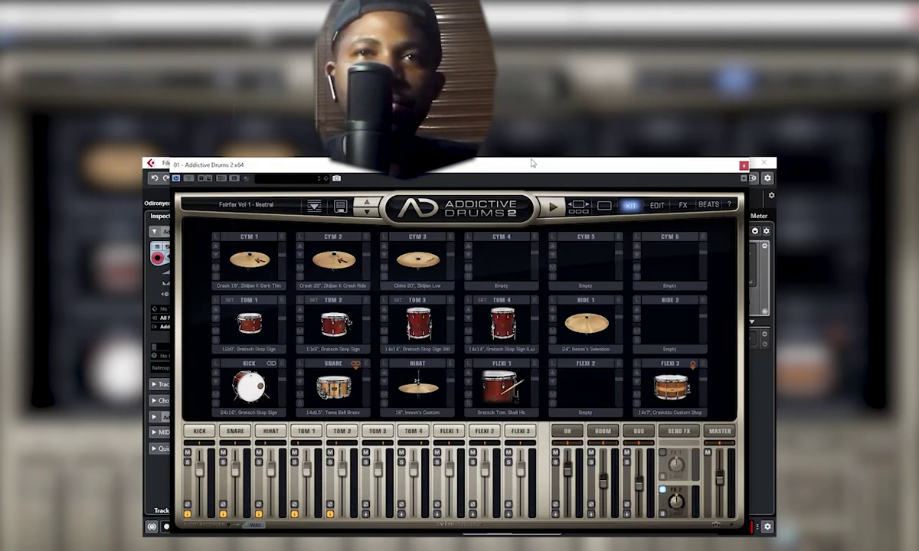
pyautogui.moveTo(529, 172); pyautogui.dragTo(533, 172)
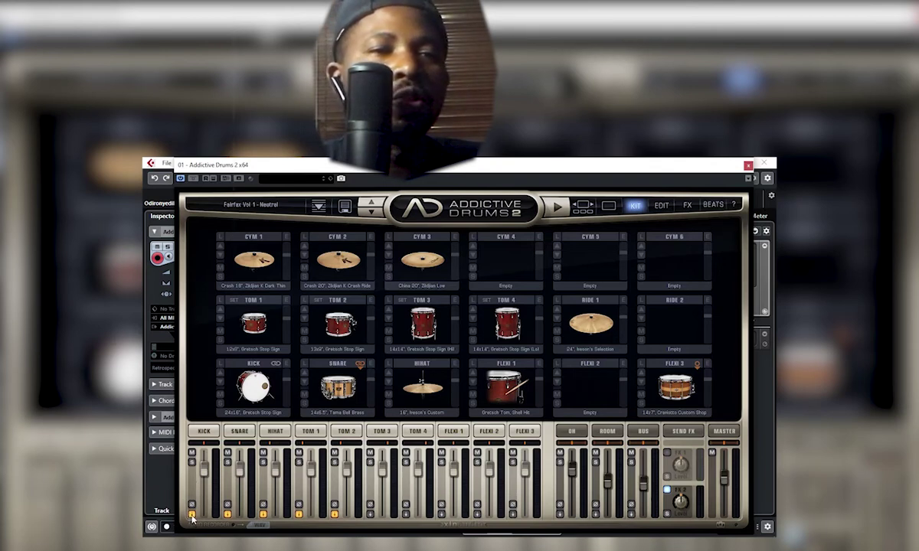
pyautogui.click(192, 515)
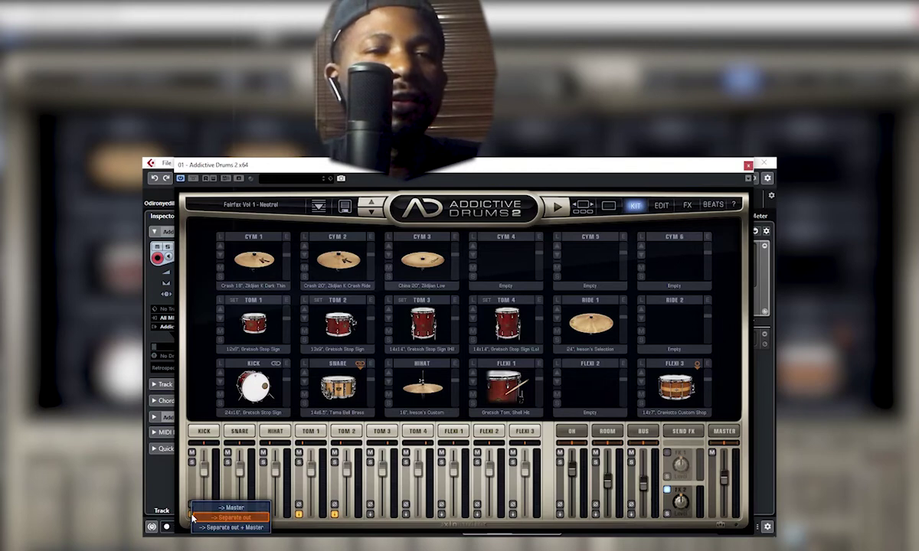
pyautogui.click(226, 517)
pyautogui.click(228, 515)
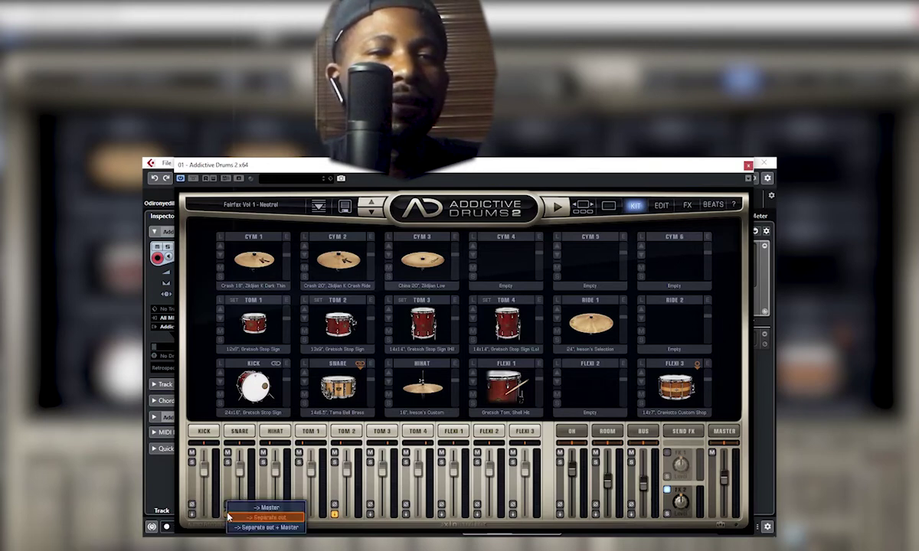
pyautogui.click(249, 513)
pyautogui.click(262, 515)
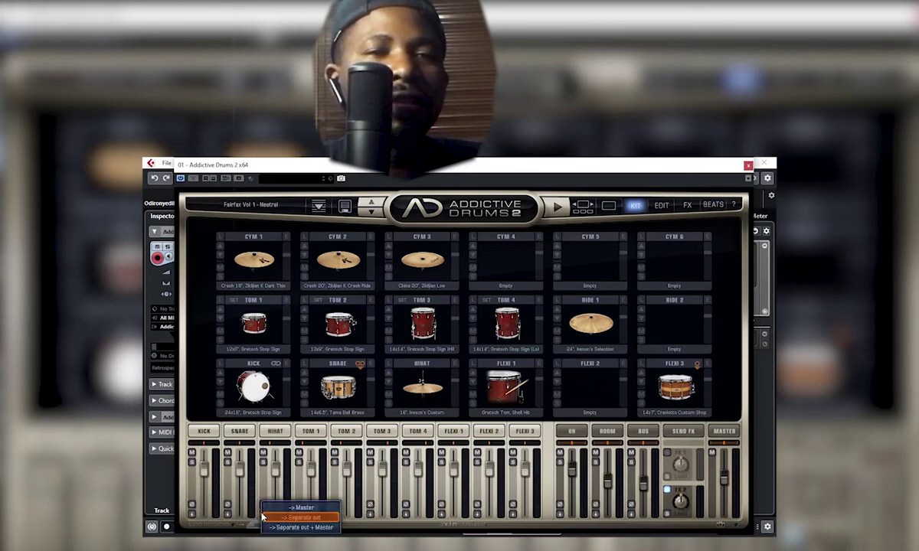
pyautogui.click(288, 515)
pyautogui.click(299, 514)
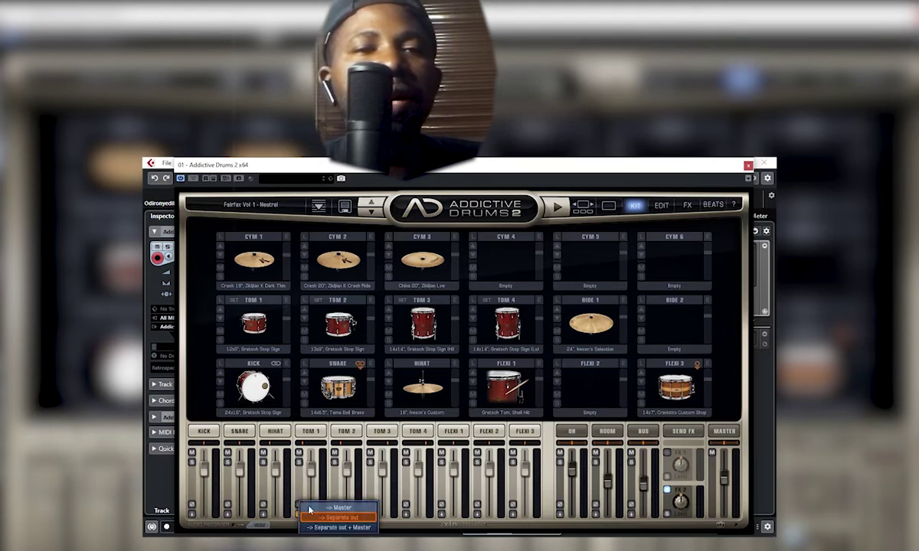
pyautogui.click(319, 509)
pyautogui.click(334, 515)
pyautogui.click(354, 511)
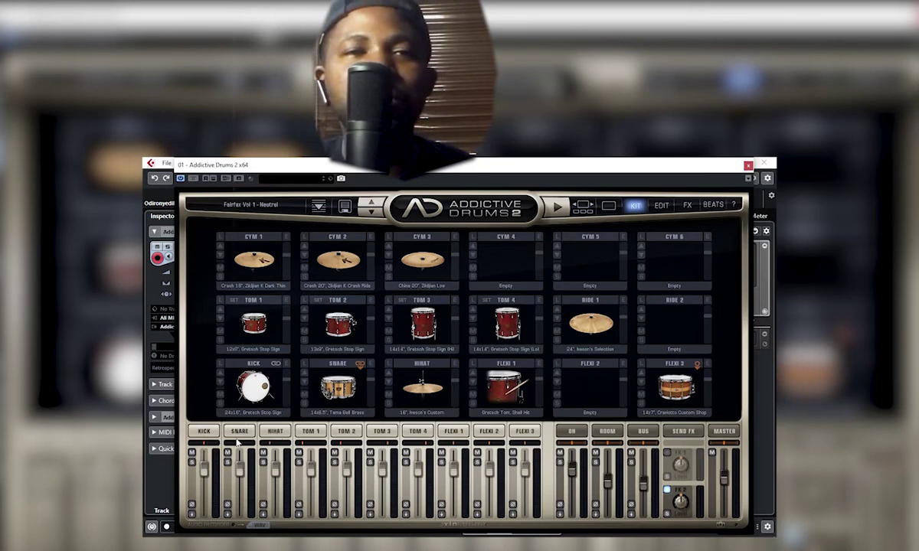
# Switch the Kick, Snare and HiHat outputs to Separate out and close the drum window
pyautogui.click(192, 518)
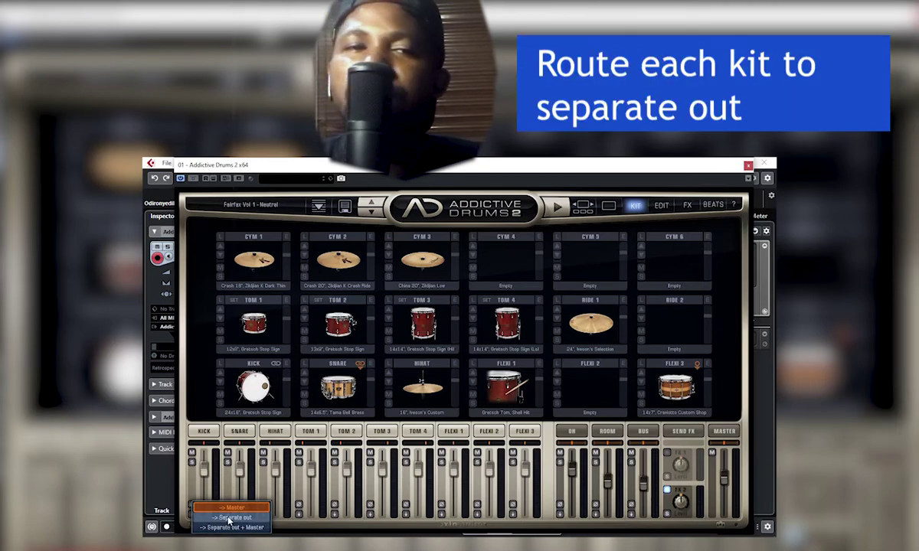
pyautogui.click(228, 518)
pyautogui.click(229, 518)
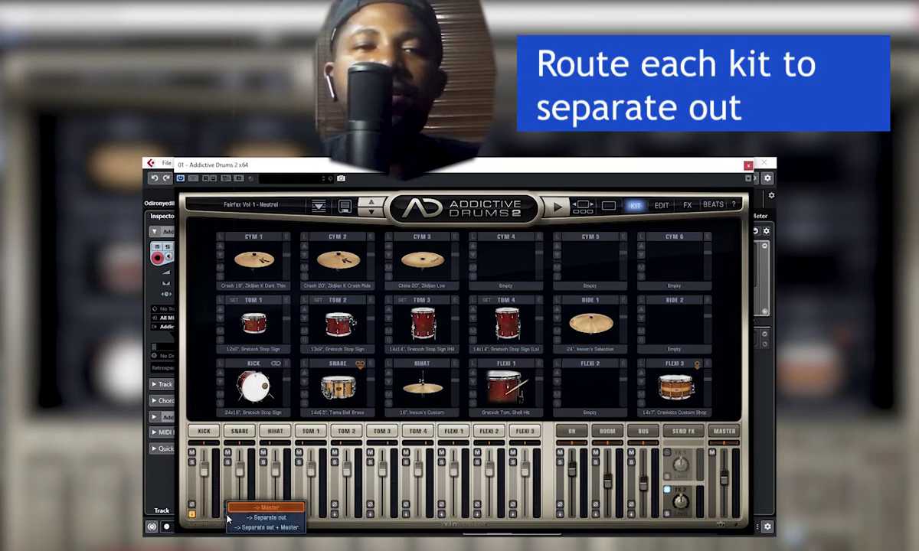
pyautogui.click(245, 521)
pyautogui.click(261, 519)
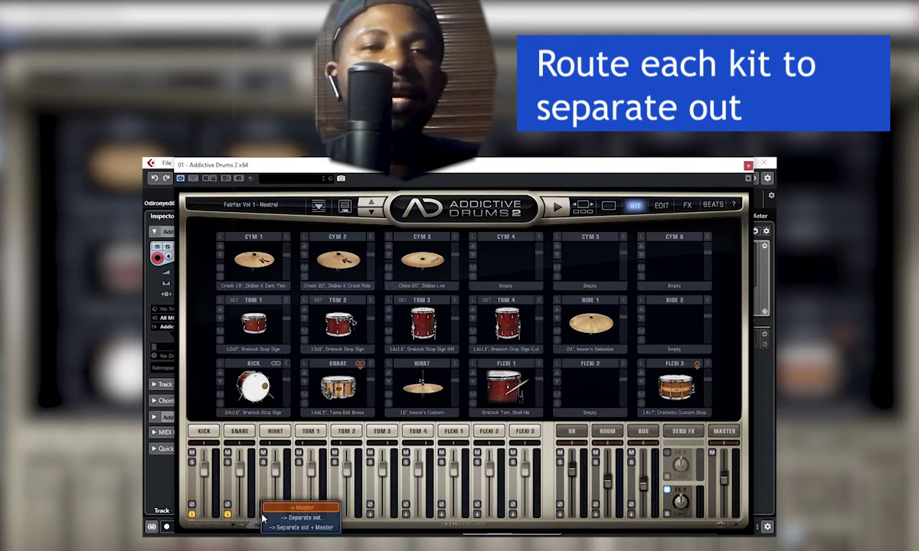
pyautogui.click(277, 524)
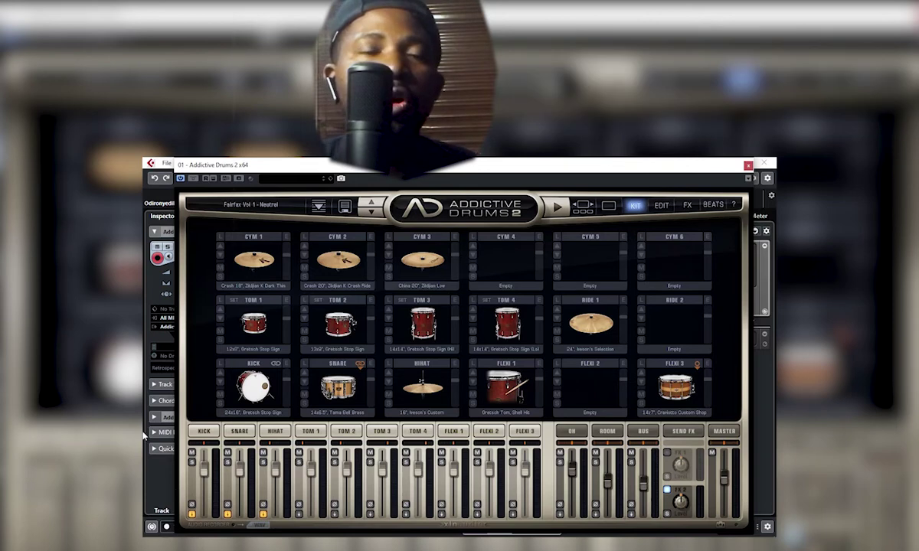
pyautogui.click(748, 166)
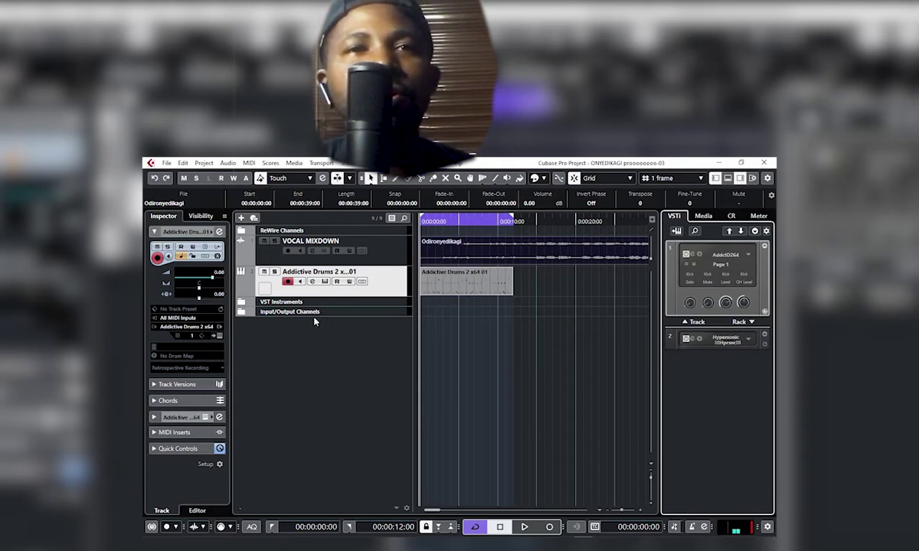
# Render the drum track in place using As One Event mode and Dry processing
pyautogui.click(183, 163)
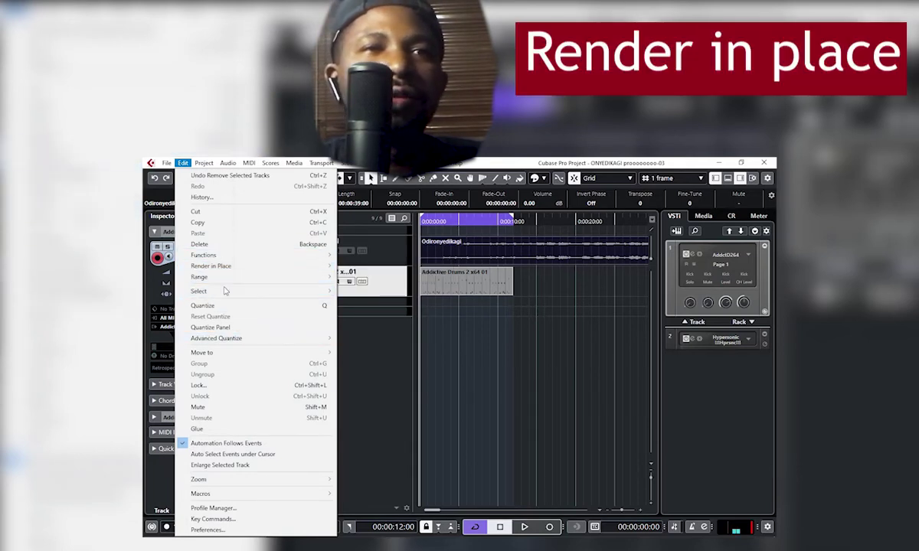
pyautogui.moveTo(229, 269)
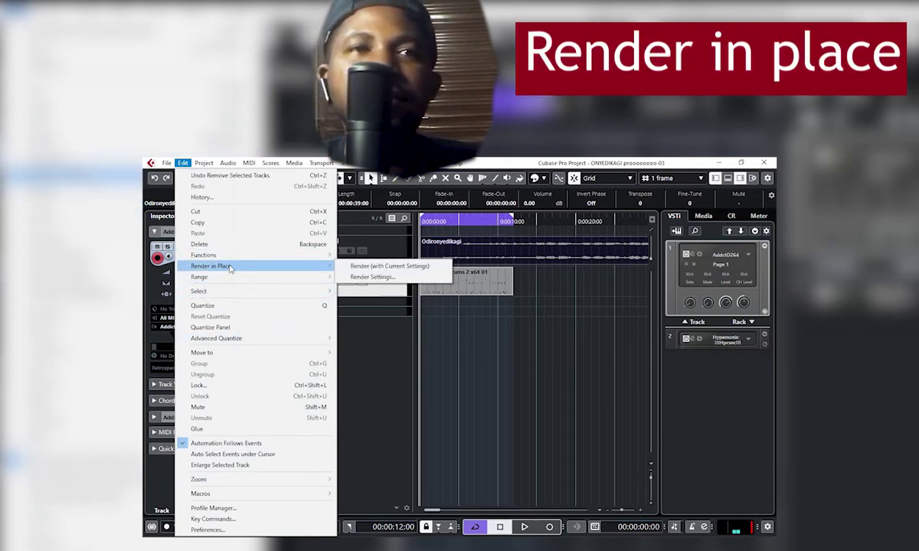
pyautogui.click(374, 278)
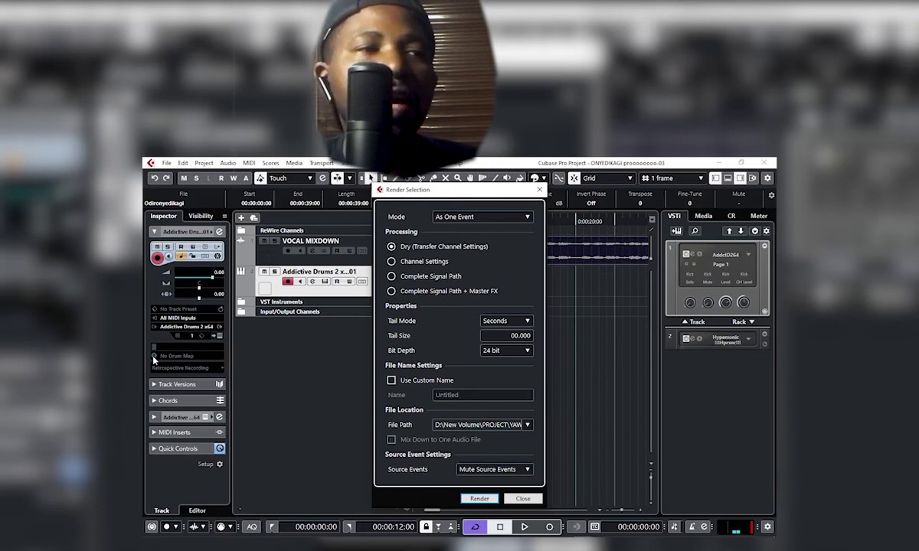
pyautogui.moveTo(151, 511)
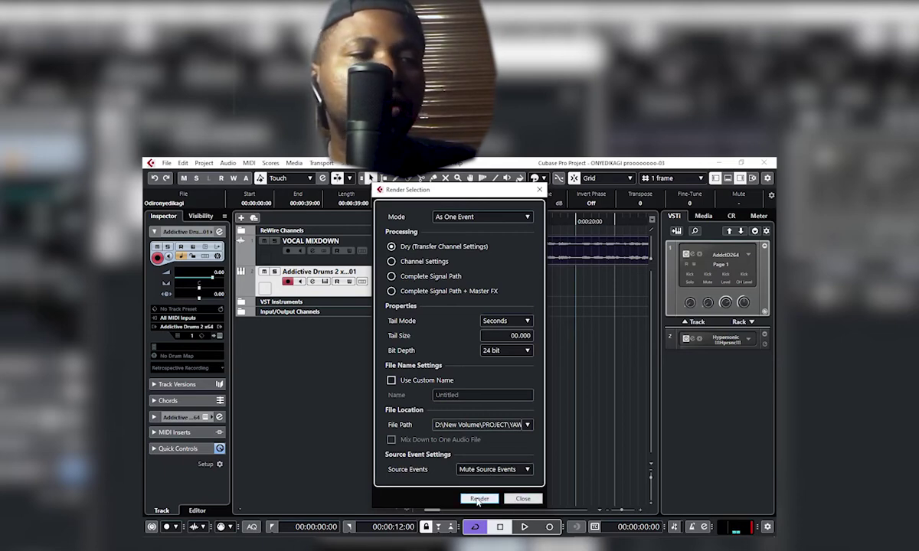
pyautogui.click(478, 499)
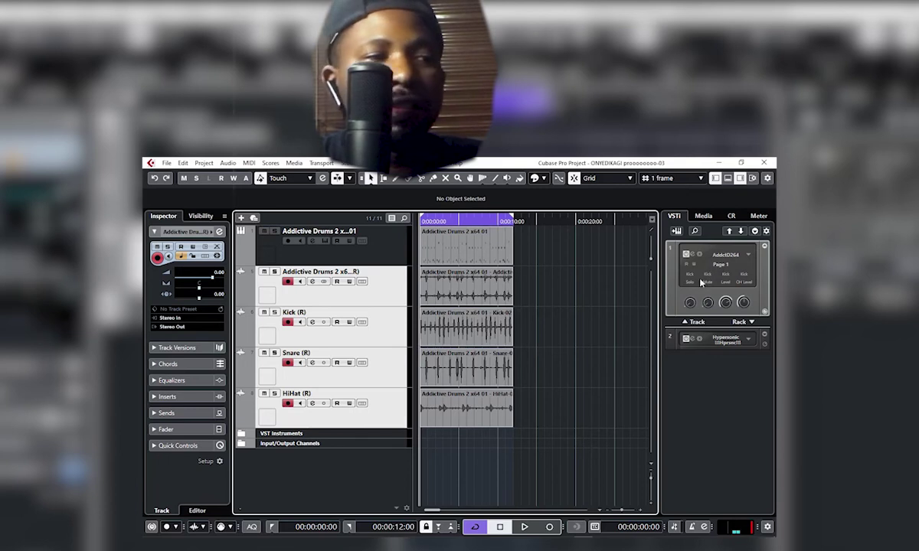
# Select the rendered full-kit, Kick (R), Snare (R) and HiHat (R) tracks in turn
pyautogui.click(370, 301)
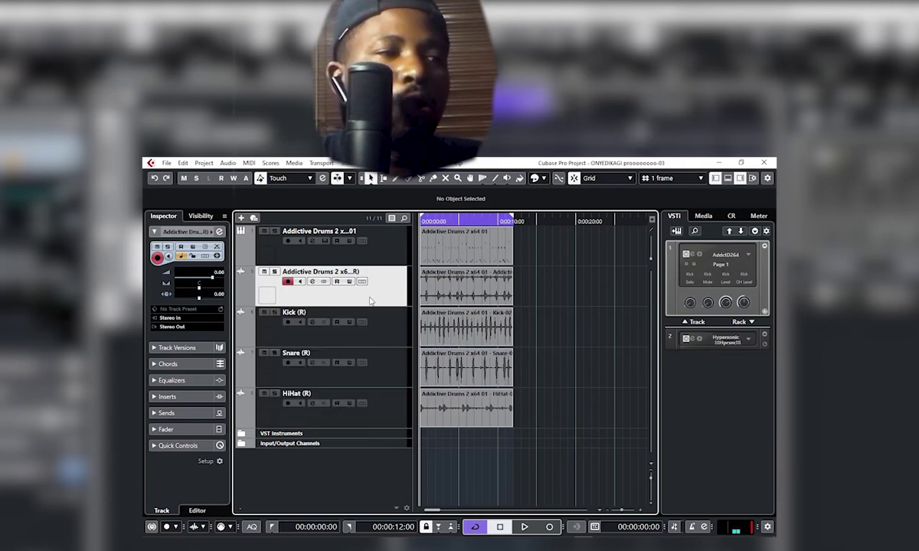
pyautogui.click(377, 337)
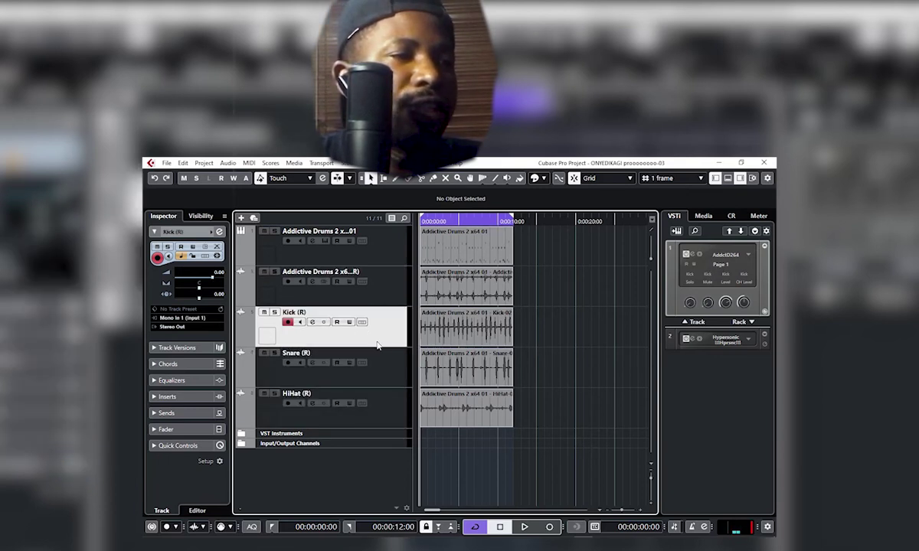
pyautogui.click(386, 380)
pyautogui.click(380, 410)
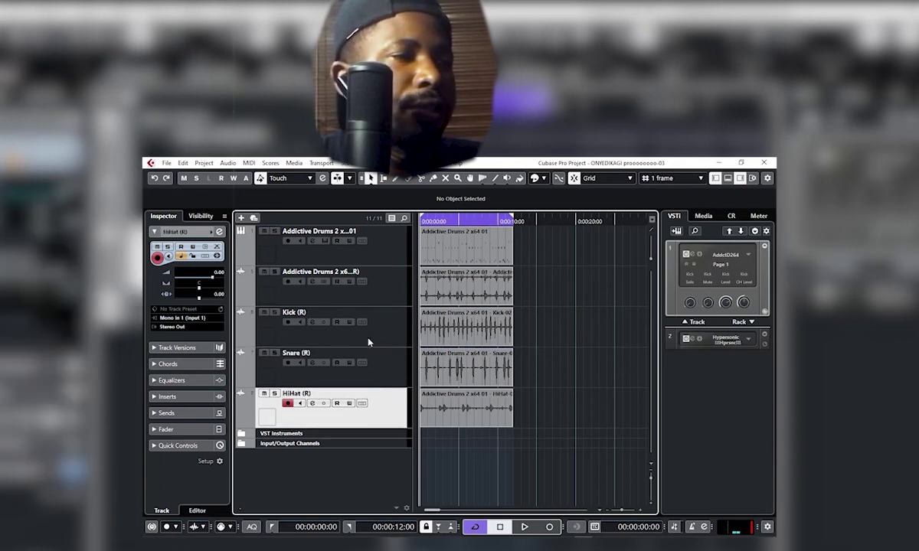
pyautogui.click(381, 294)
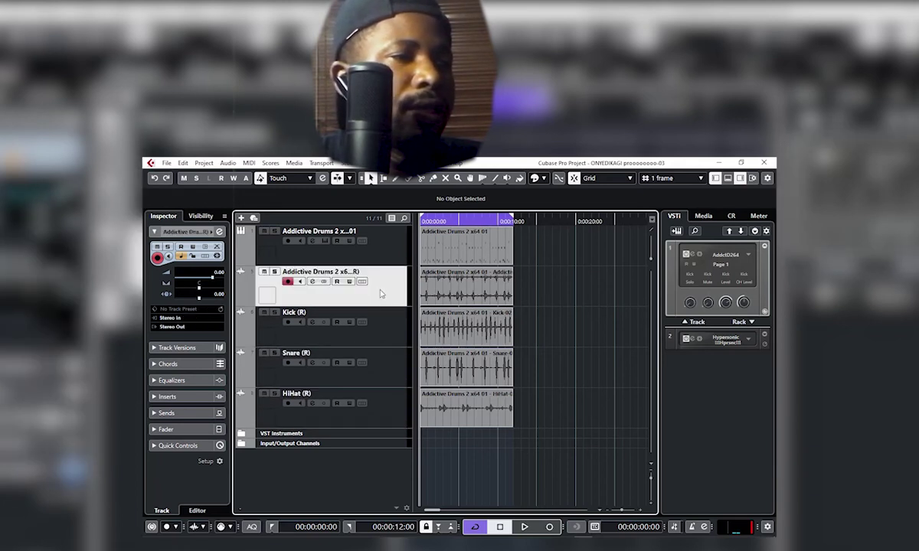
# Play and stop the project, then mute the original Addictive Drums 2 instrument track
pyautogui.click(525, 528)
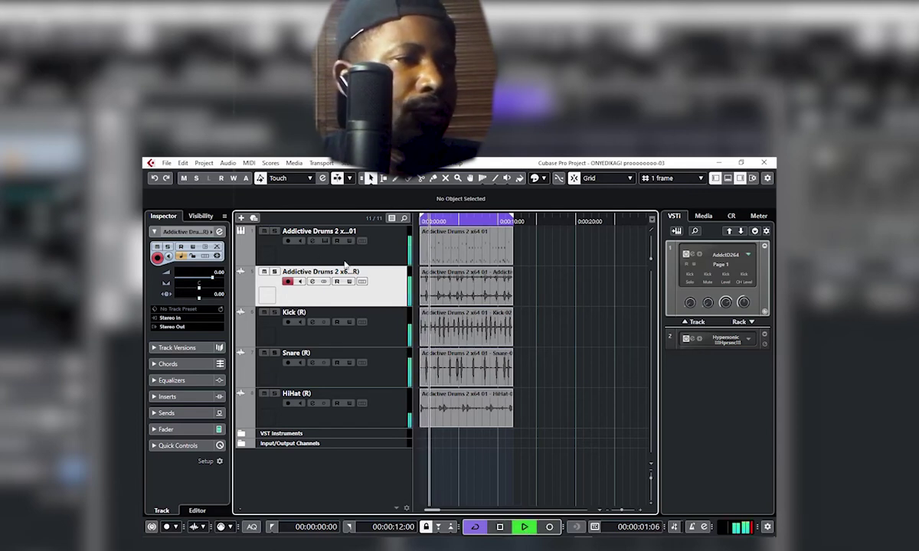
pyautogui.press('space')
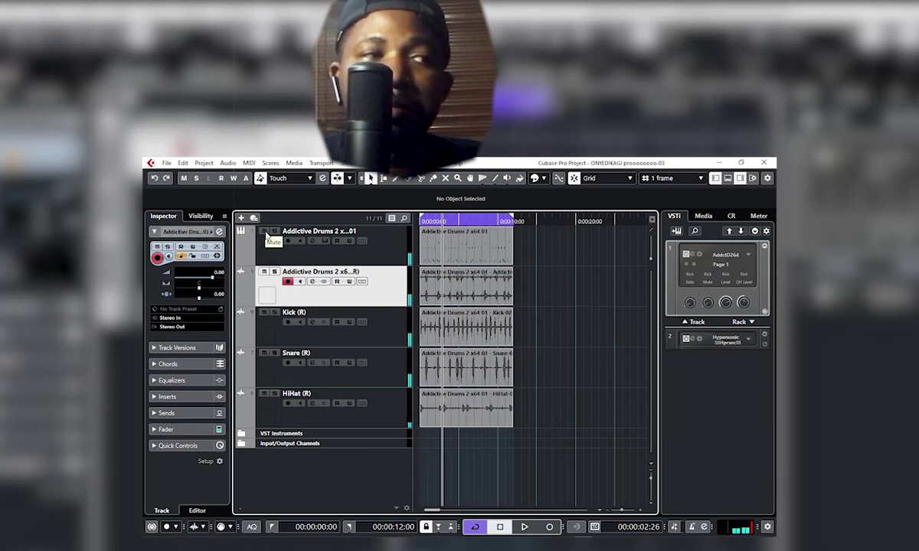
pyautogui.click(264, 231)
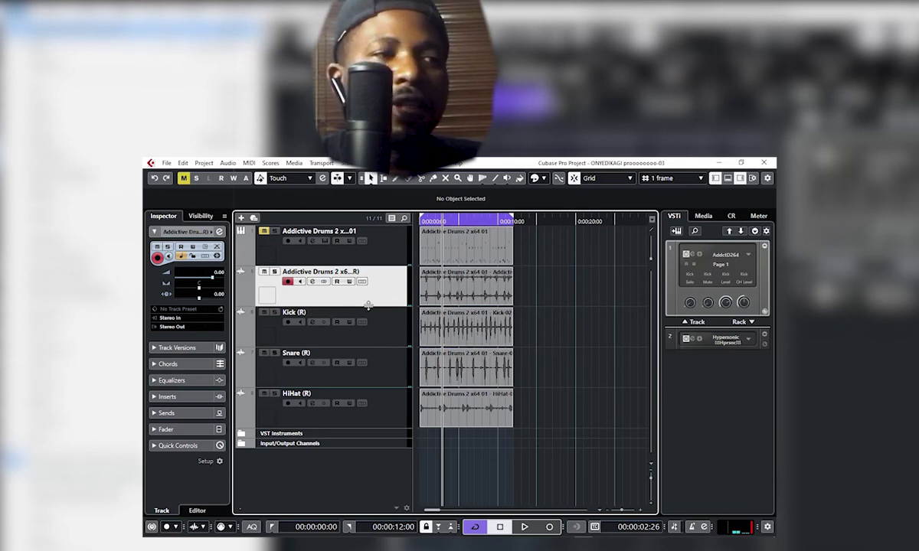
# Alternate the selection between the Kick (R) stem and the rendered full-kit track
pyautogui.click(373, 334)
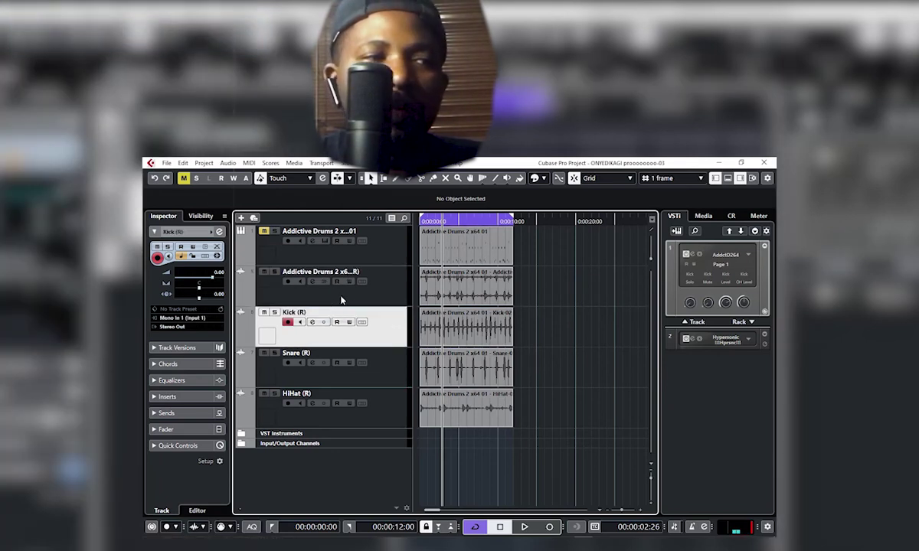
pyautogui.click(380, 284)
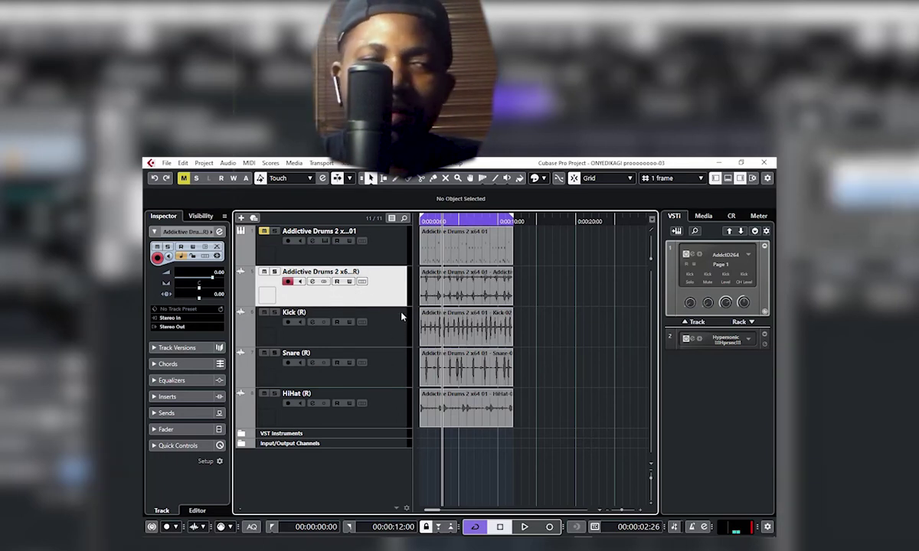
pyautogui.click(378, 334)
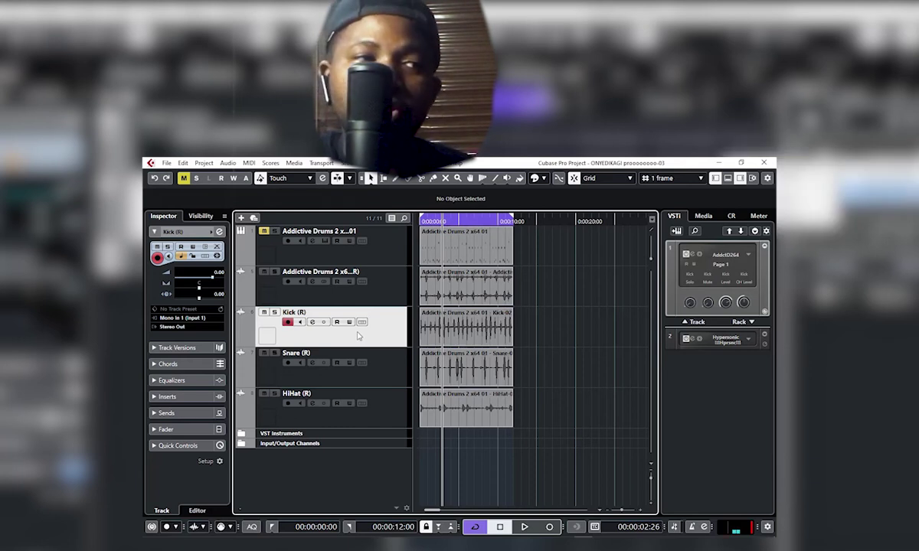
pyautogui.click(378, 288)
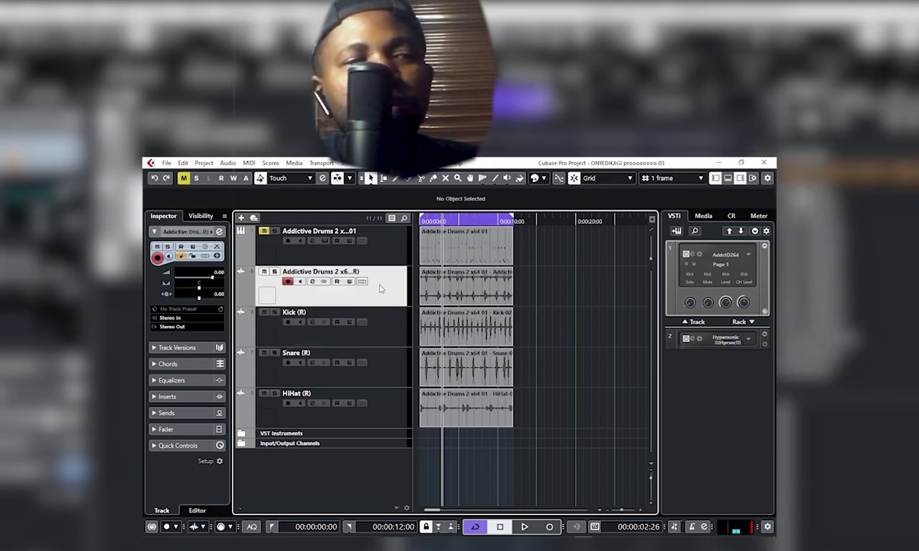
pyautogui.click(361, 339)
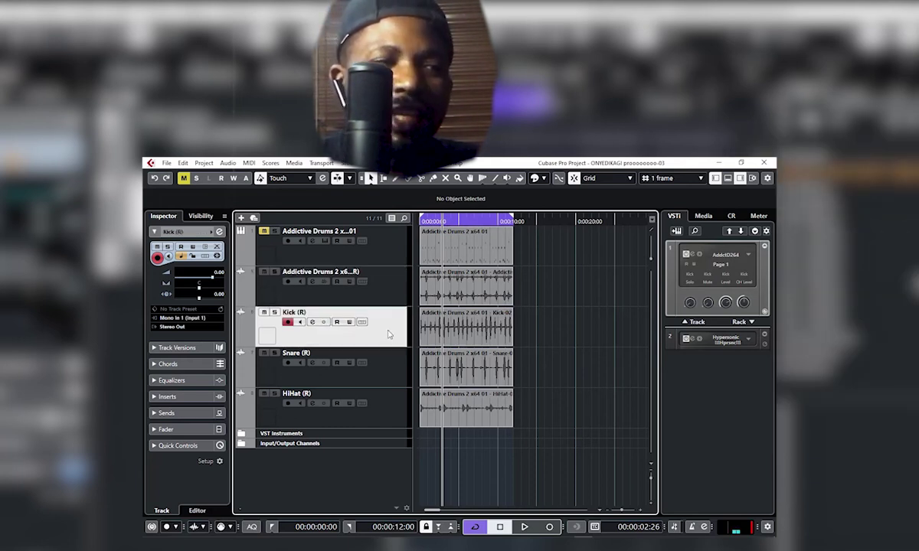
# Solo Kick (R) and start playback, toggling the Kick solo off and back on
pyautogui.click(274, 313)
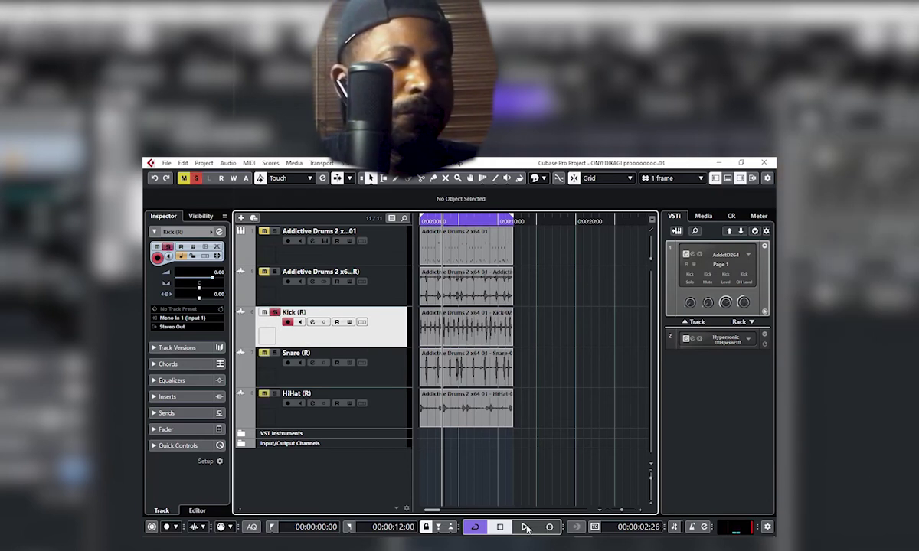
pyautogui.click(525, 526)
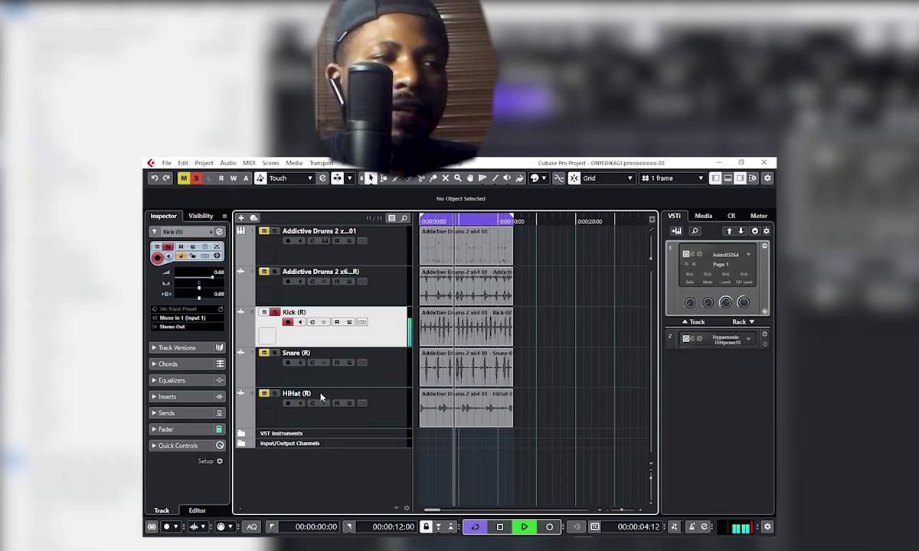
pyautogui.click(274, 312)
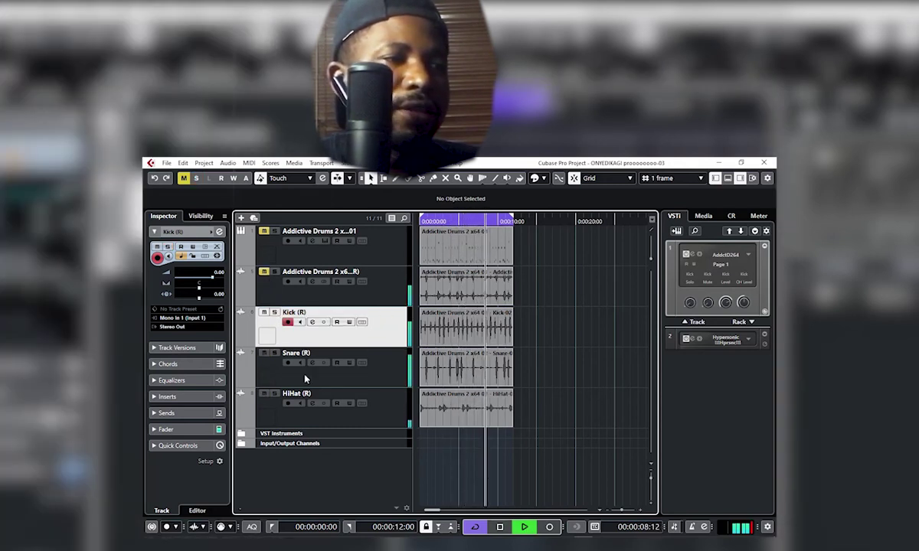
pyautogui.click(274, 312)
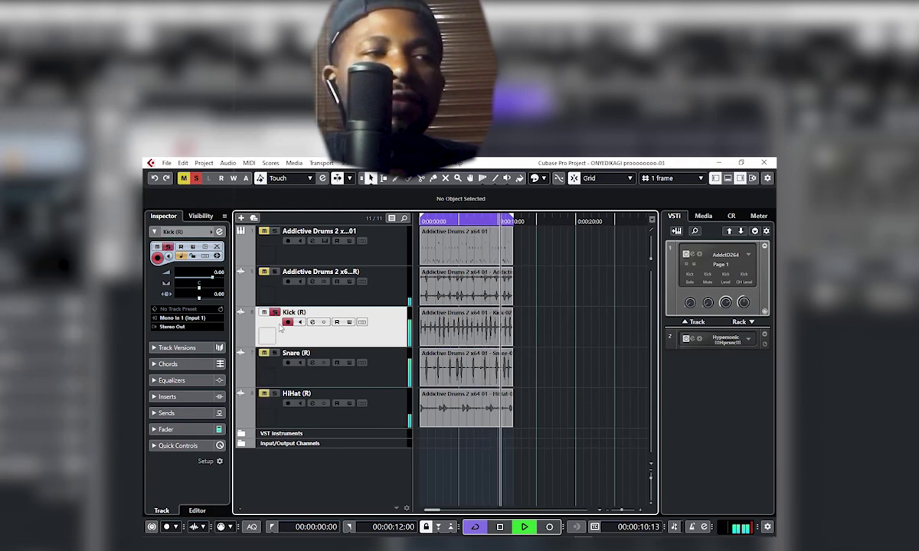
# Add Snare and HiHat to the solo, then drop Kick and audition Snare with HiHat
pyautogui.click(275, 354)
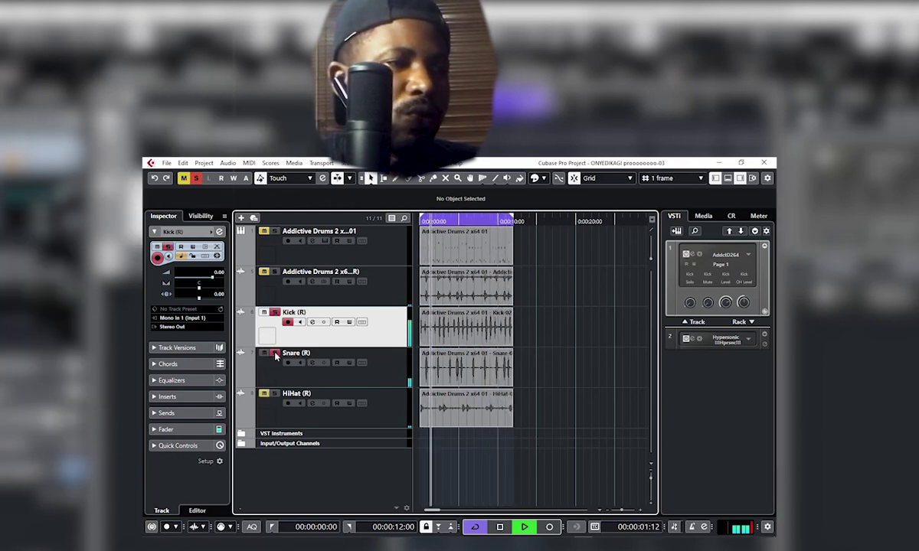
pyautogui.click(275, 393)
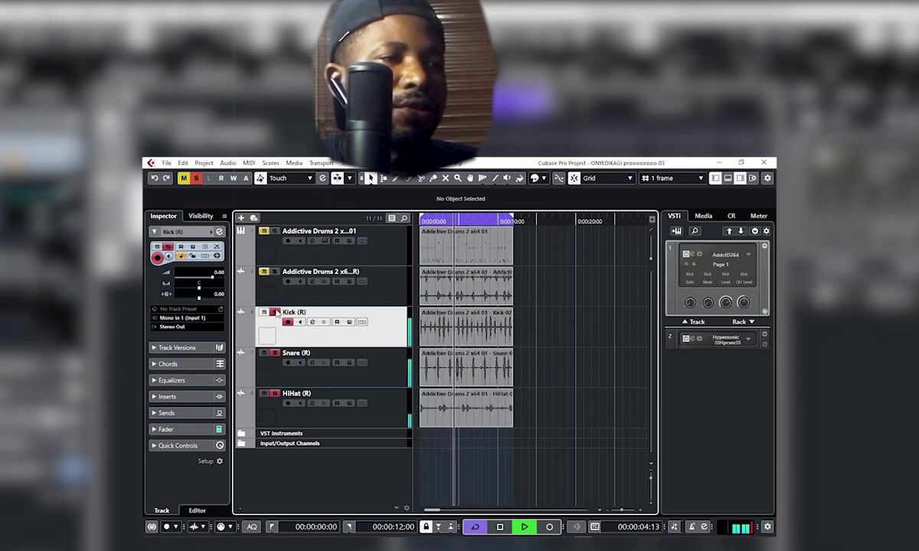
pyautogui.click(276, 313)
pyautogui.click(275, 354)
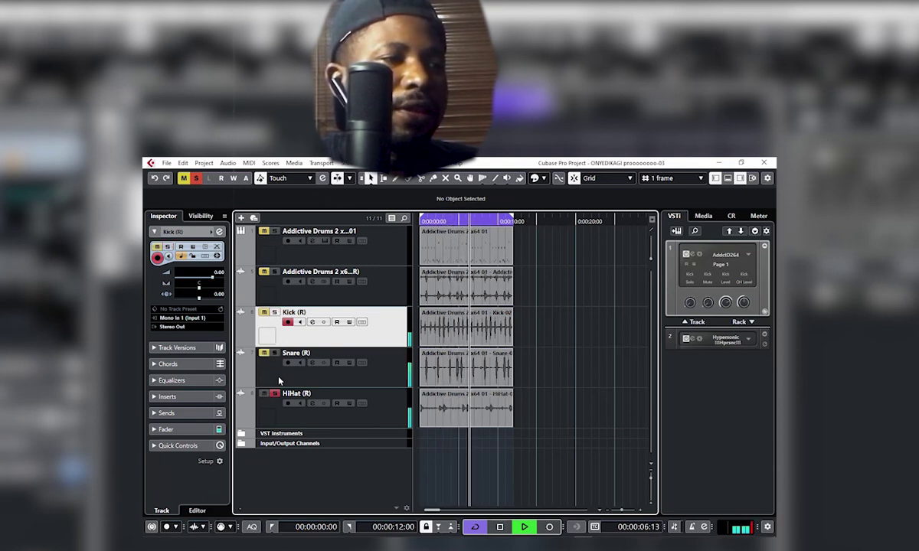
pyautogui.click(279, 381)
pyautogui.click(275, 353)
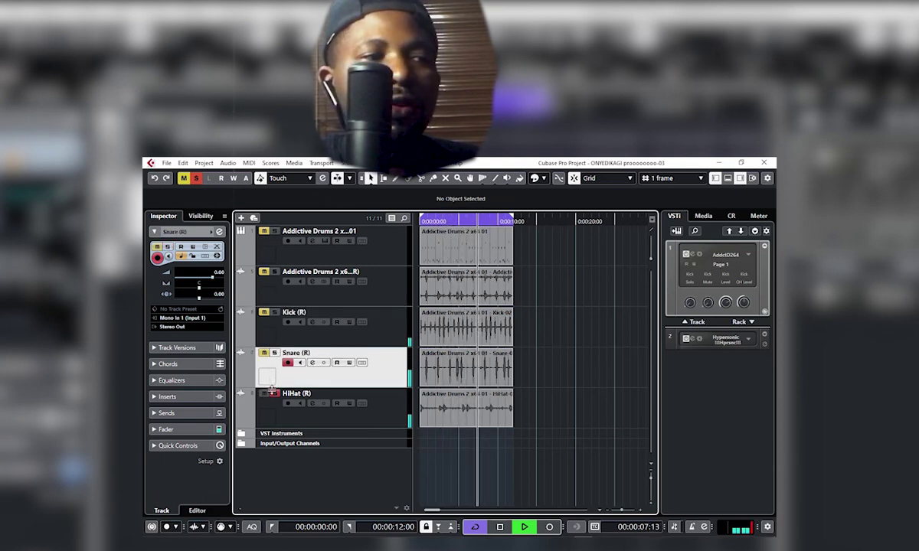
# Re-solo Kick, remove the Snare and HiHat solos, then clear Kick so nothing is soloed
pyautogui.click(275, 313)
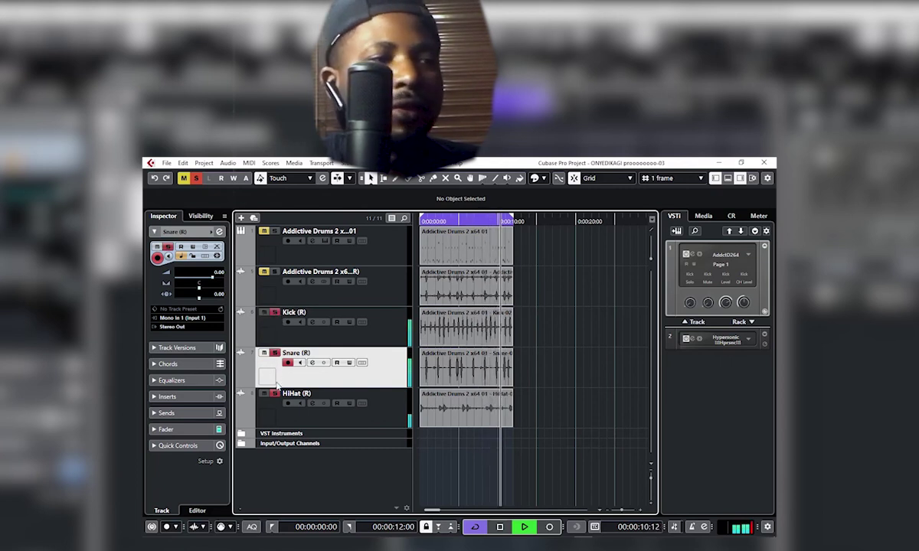
pyautogui.click(275, 394)
pyautogui.click(275, 353)
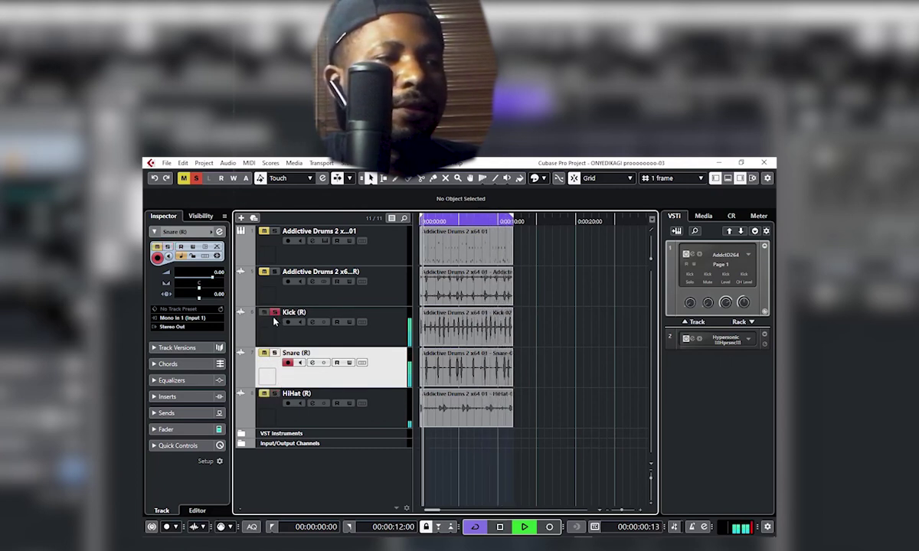
pyautogui.click(275, 313)
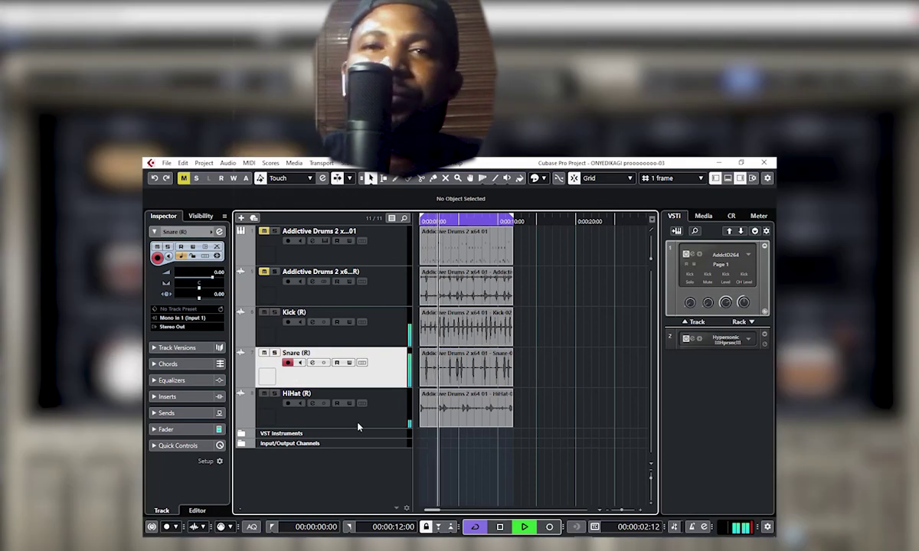